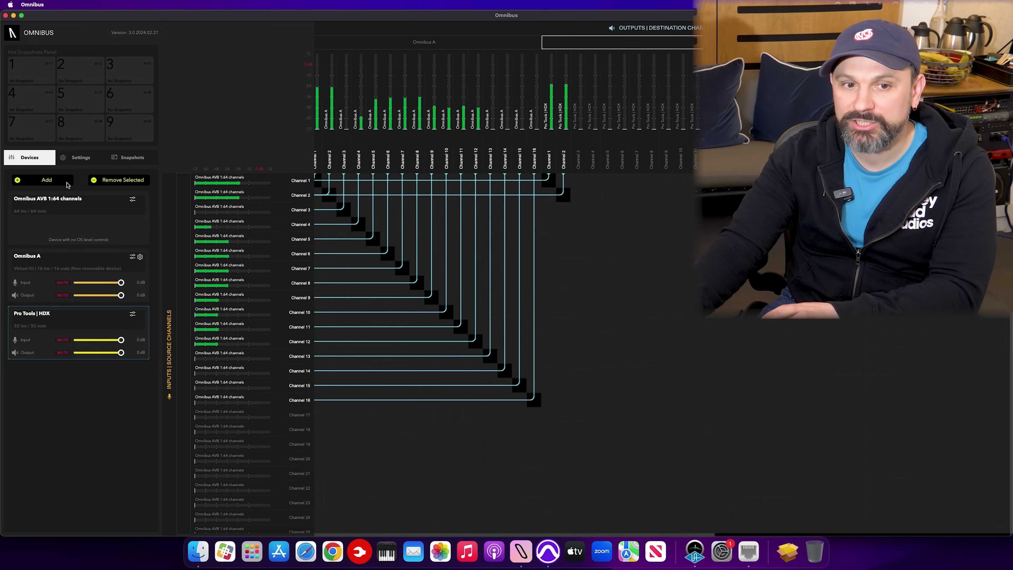
Step: Add a new Omnibus virtual device with 16 I/O channels and dismiss the Pro Tools Dashboard
left_click(45, 180)
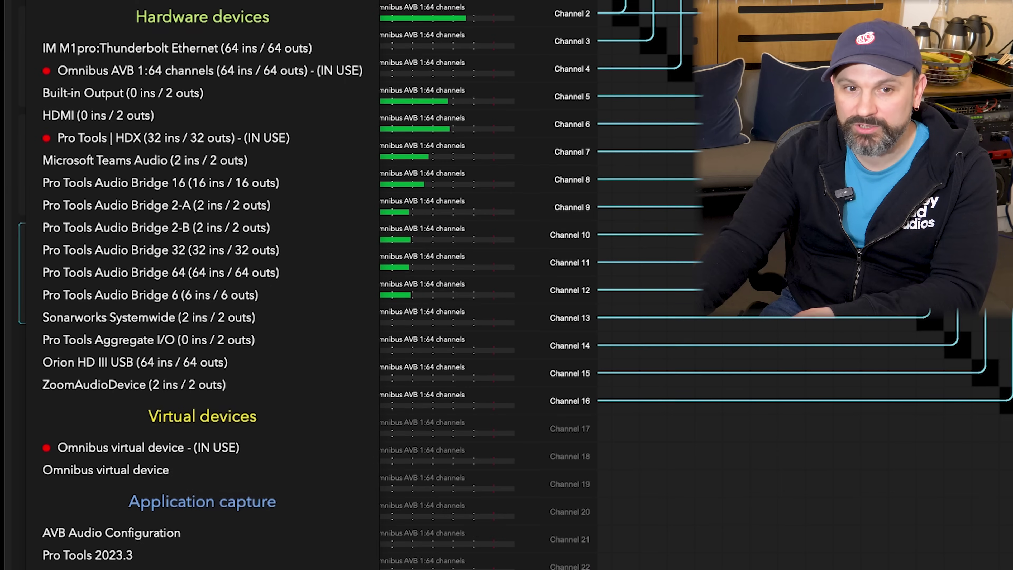
left_click(145, 474)
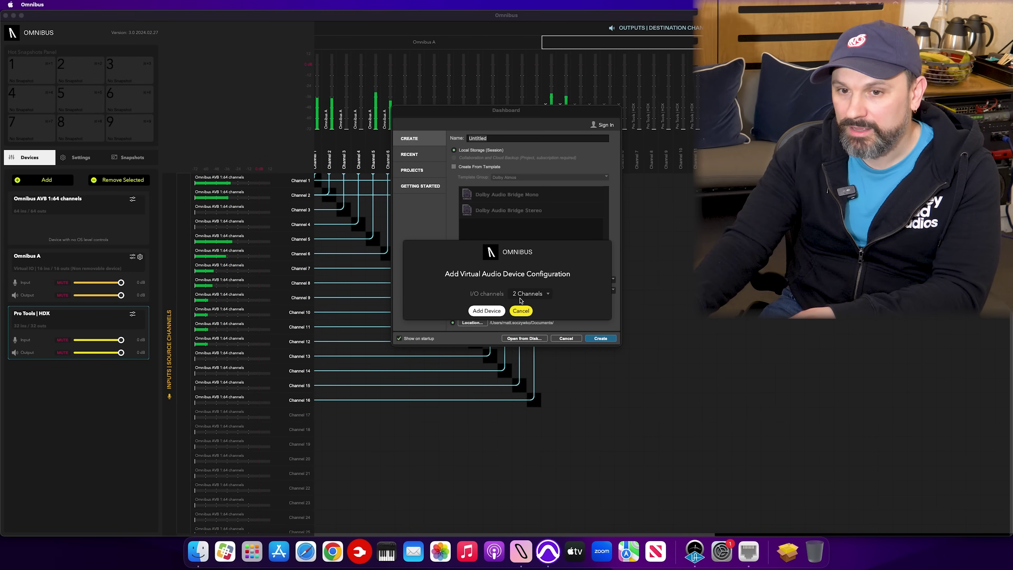
left_click(523, 295)
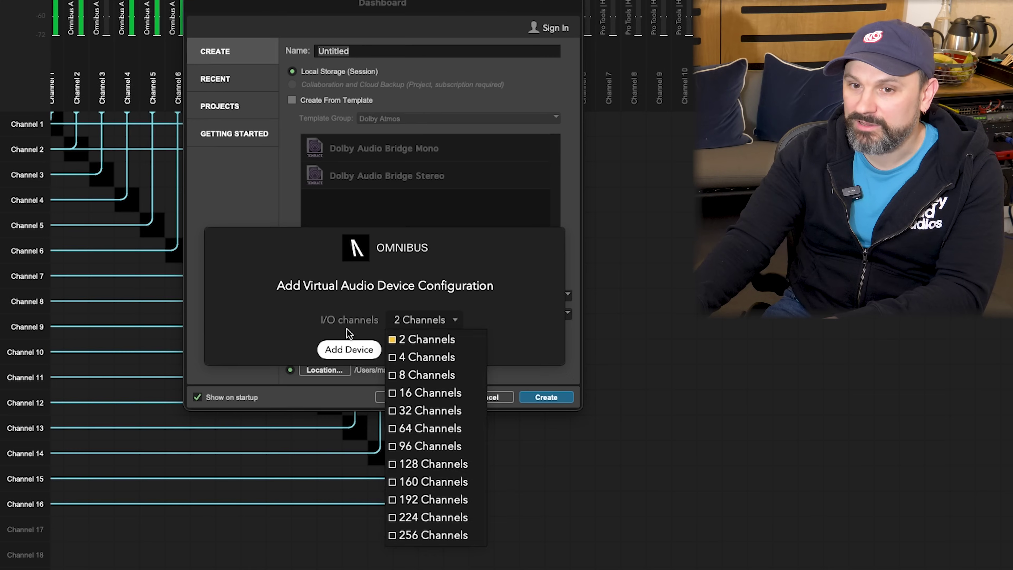
left_click(305, 176)
left_click(423, 161)
left_click(430, 392)
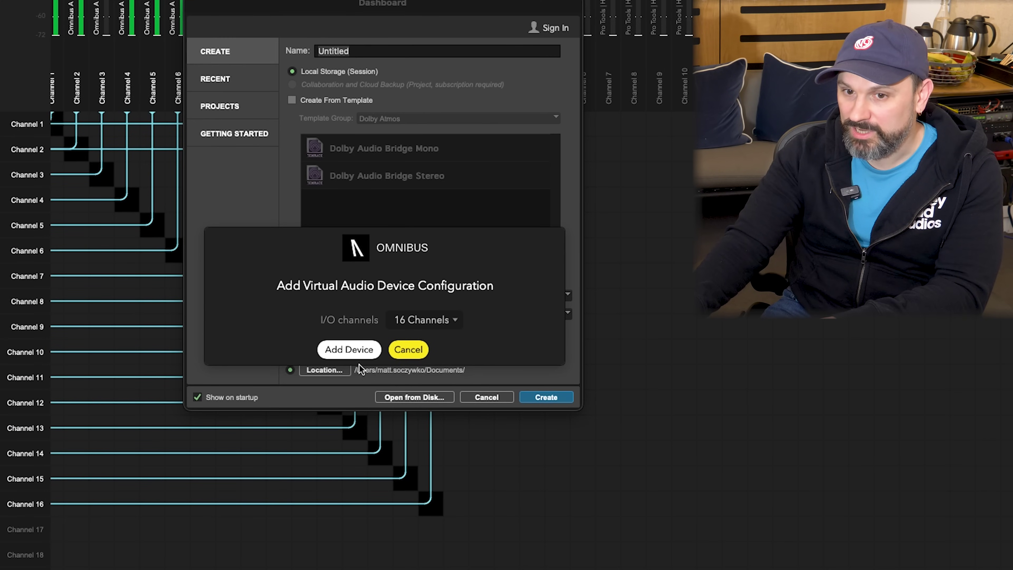
left_click(353, 347)
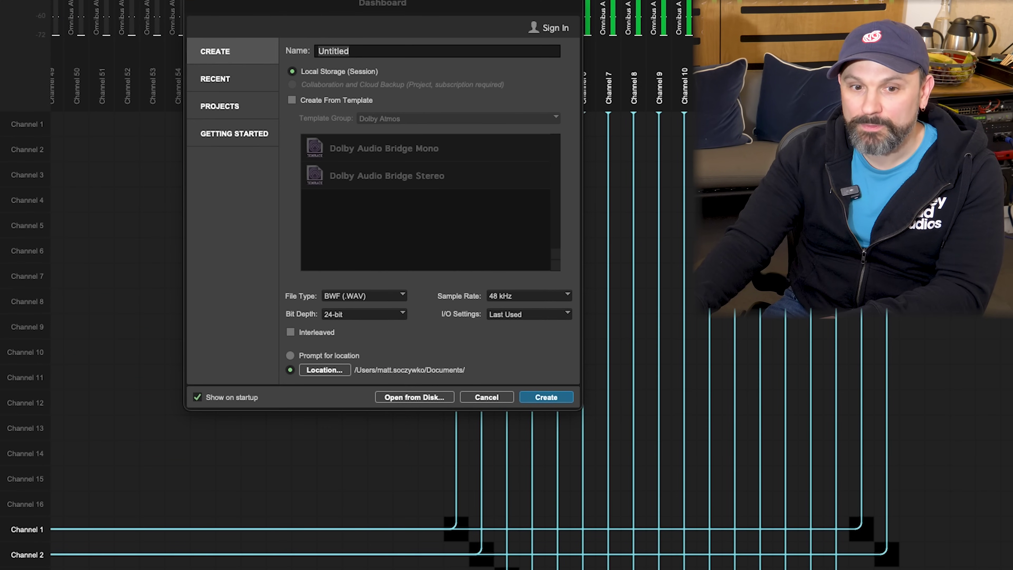
left_click(487, 397)
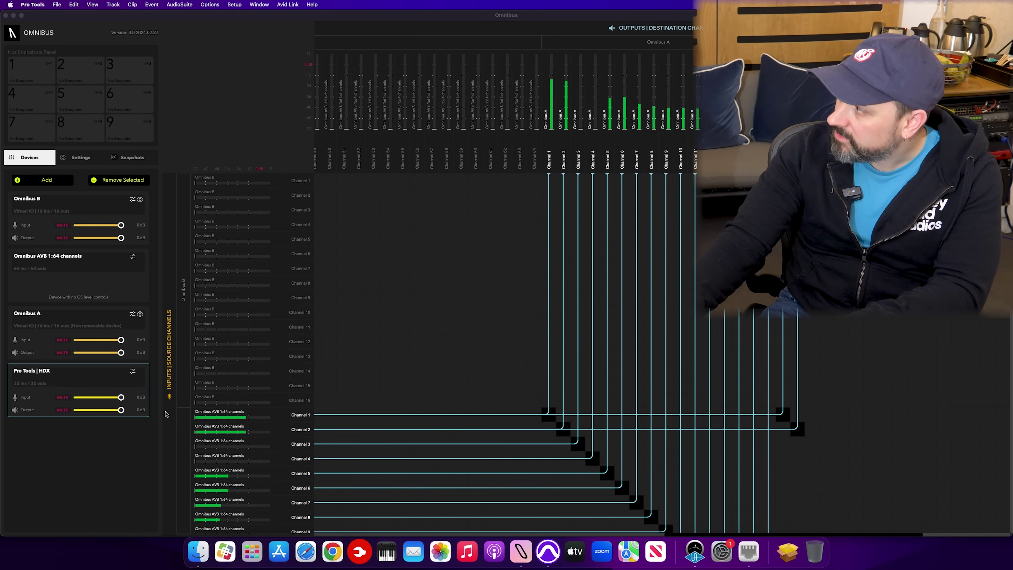
Step: Set the Mac's system sound output to Omnibus B
left_click(73, 319)
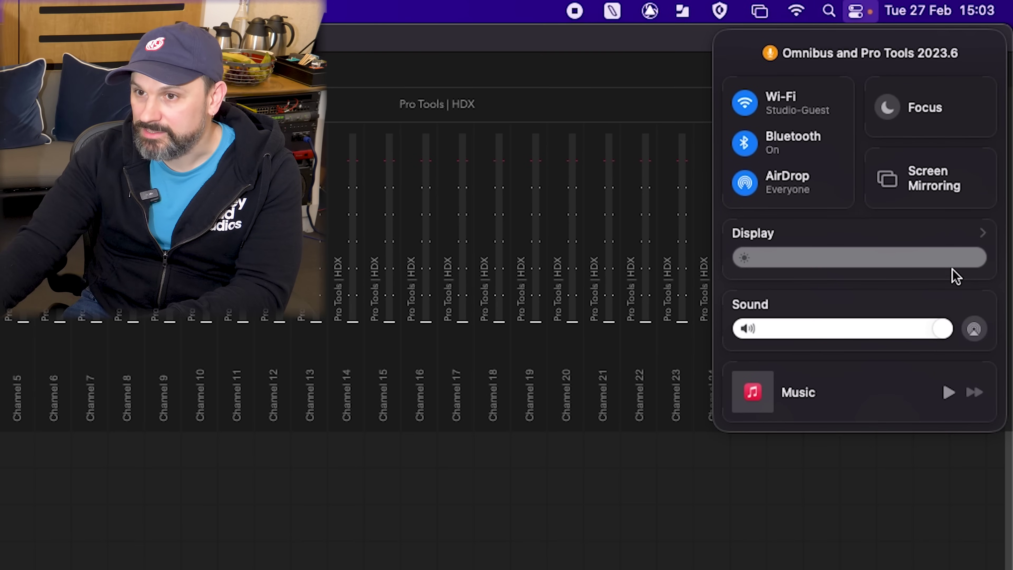
left_click(969, 322)
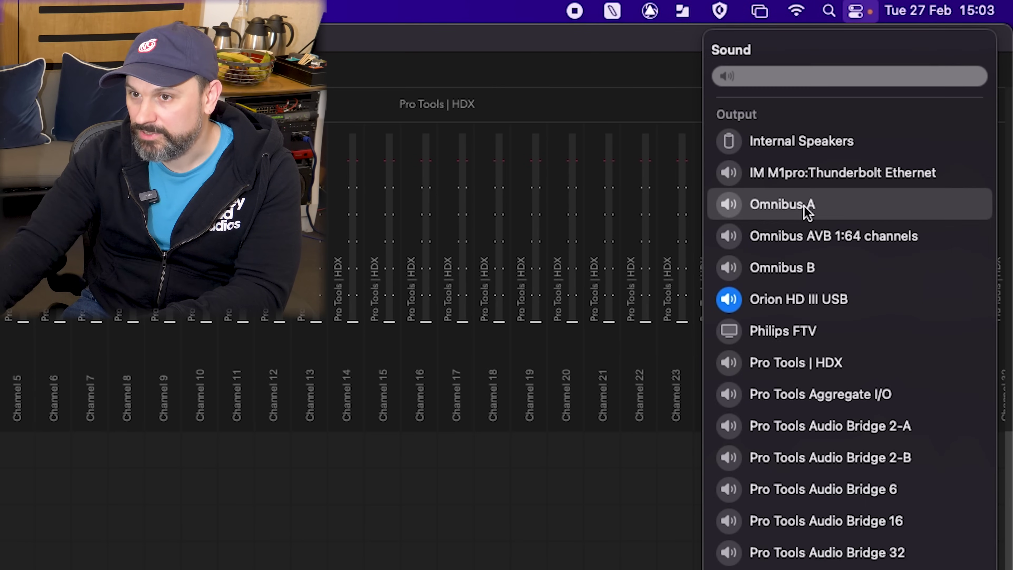
left_click(805, 272)
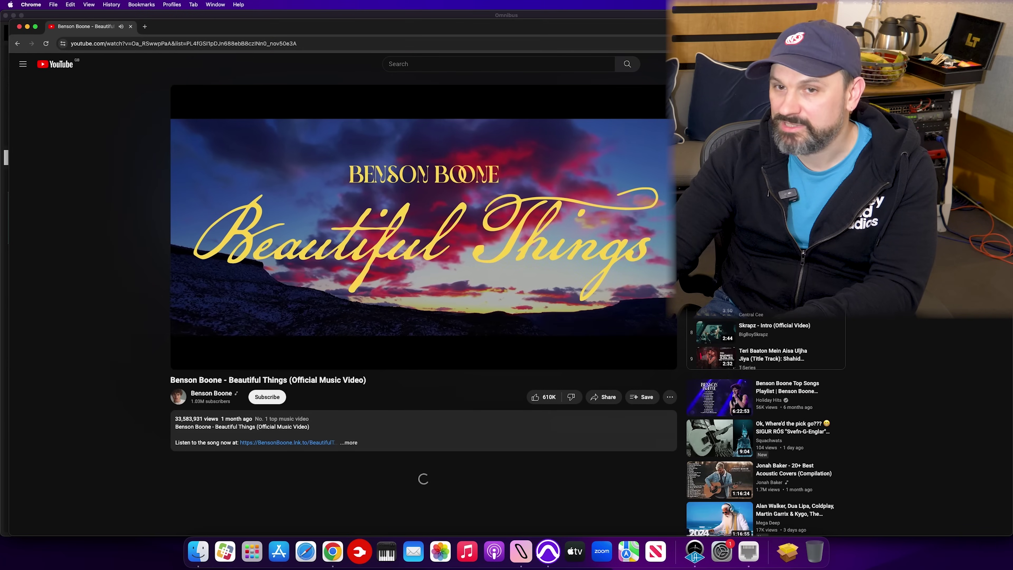
Step: Minimize the browser and route Omnibus B channels 1 and 2 to Pro Tools | HDX output channels 1 and 2
left_click(30, 26)
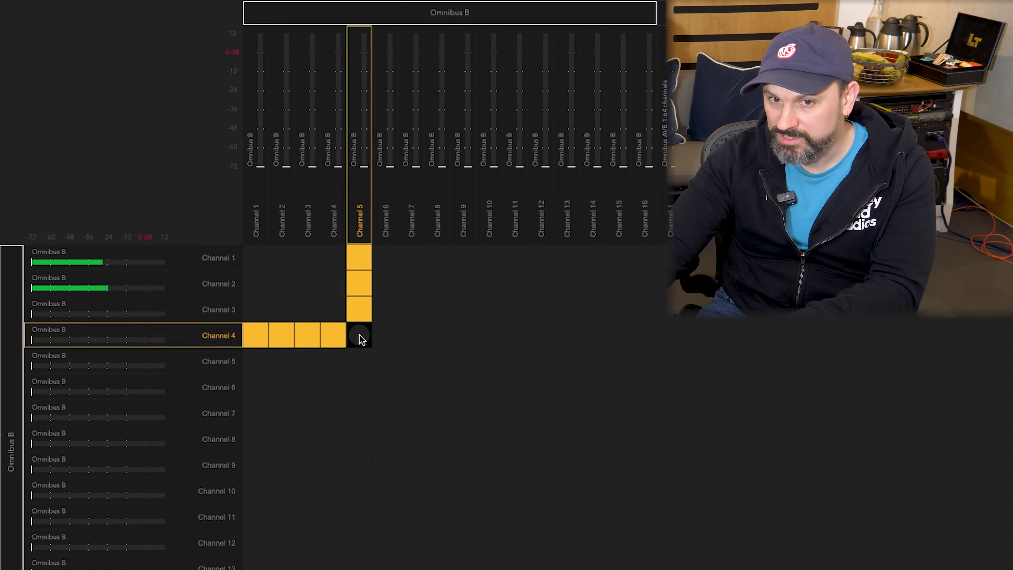
scroll(176, 446, "down", 10)
scroll(170, 447, "up", 10)
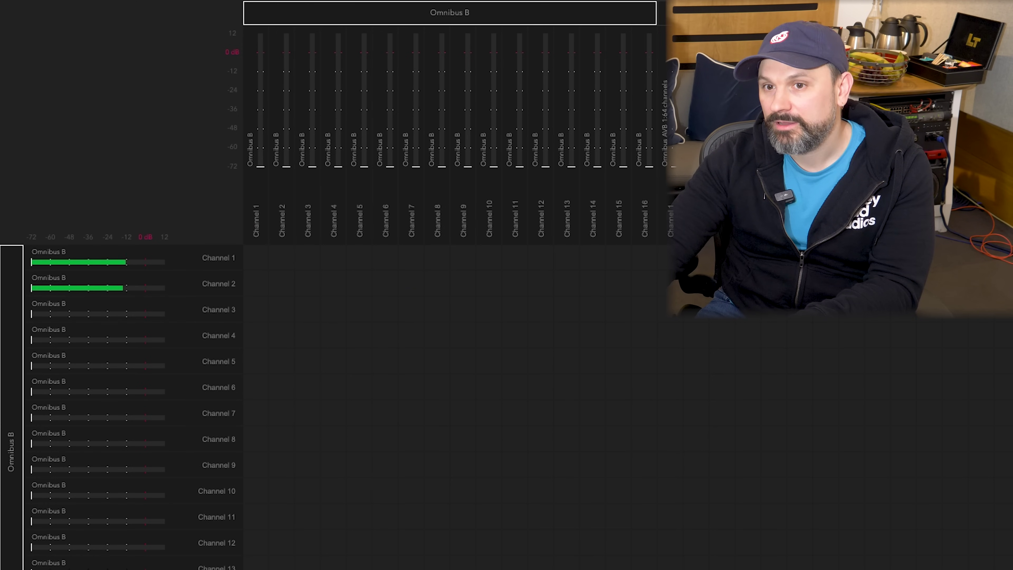
scroll(599, 335, "right", 5)
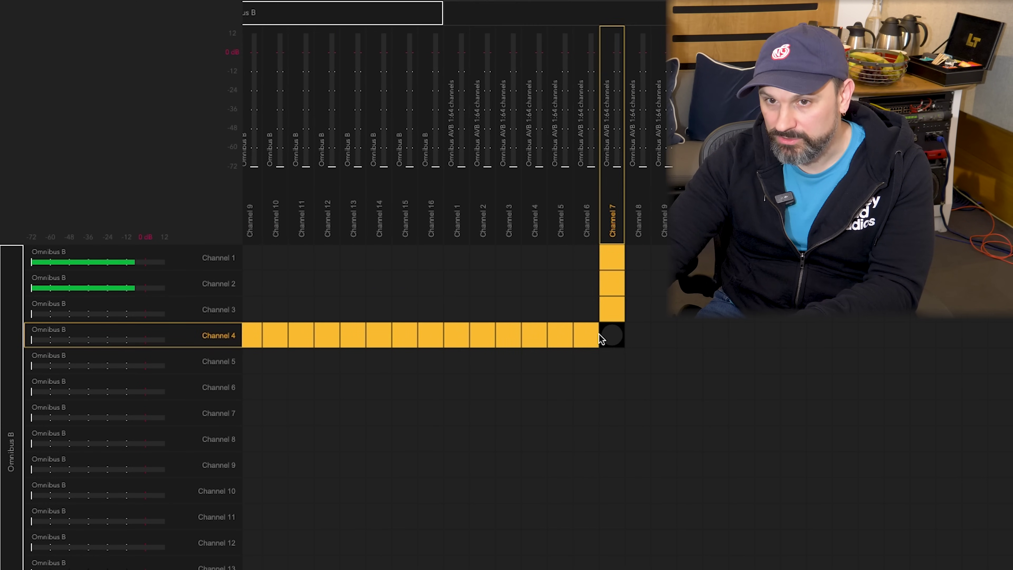
scroll(599, 335, "right", 15)
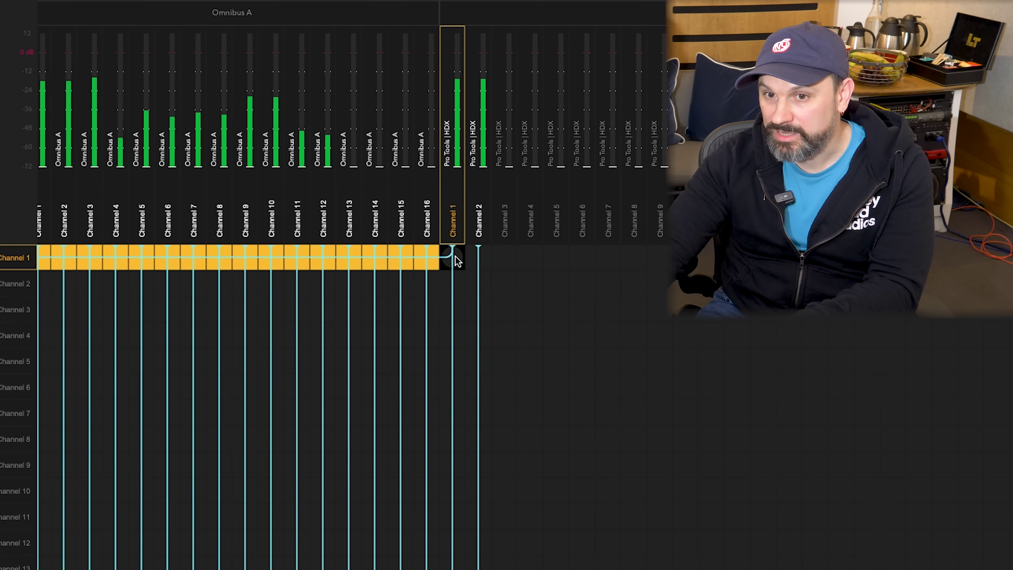
left_click(478, 283)
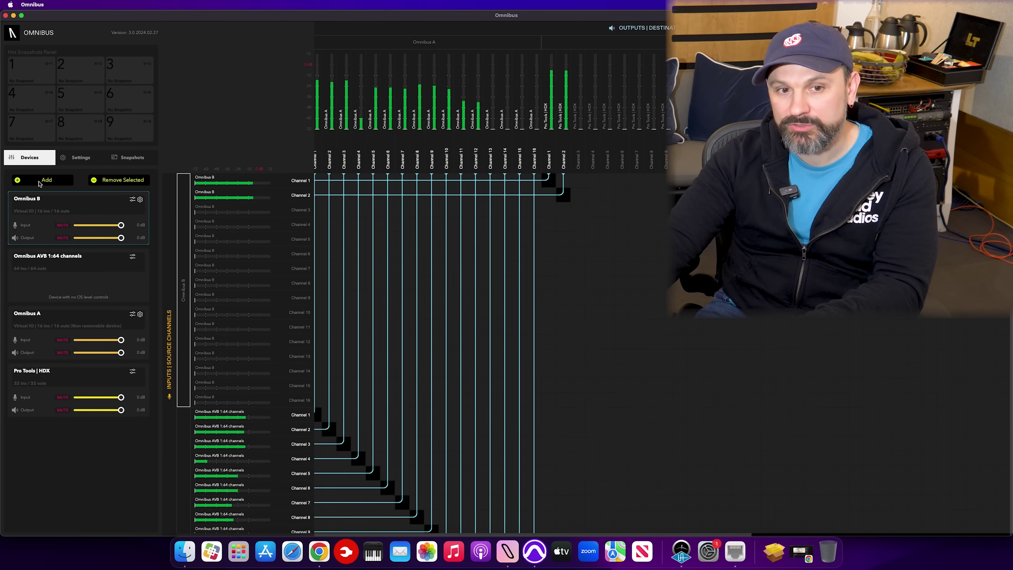
Step: Create a 4-channel AVB device named "Omnibus AVB MAc pro" on Ethernet 1 and add it to the device list
left_click(40, 181)
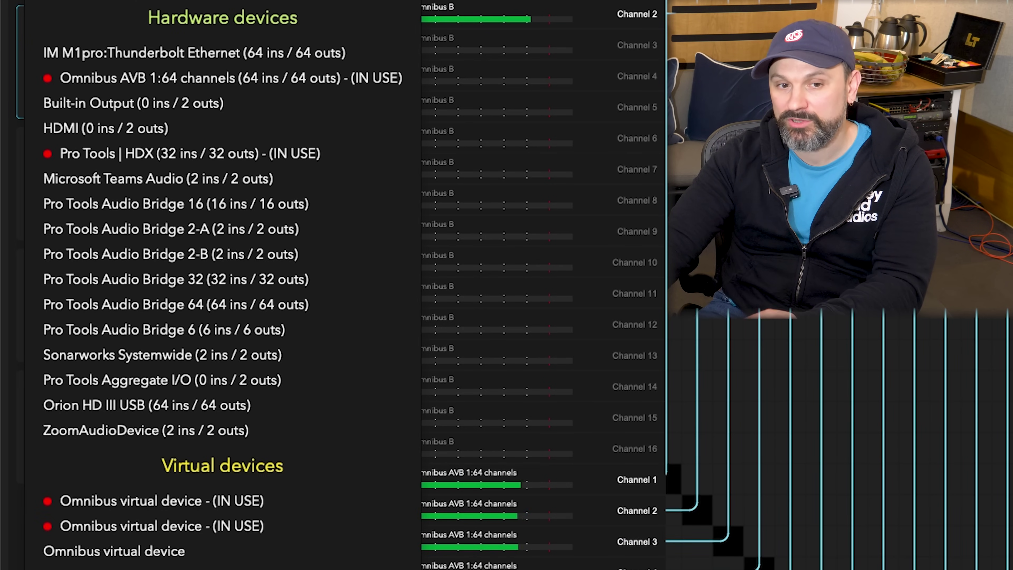
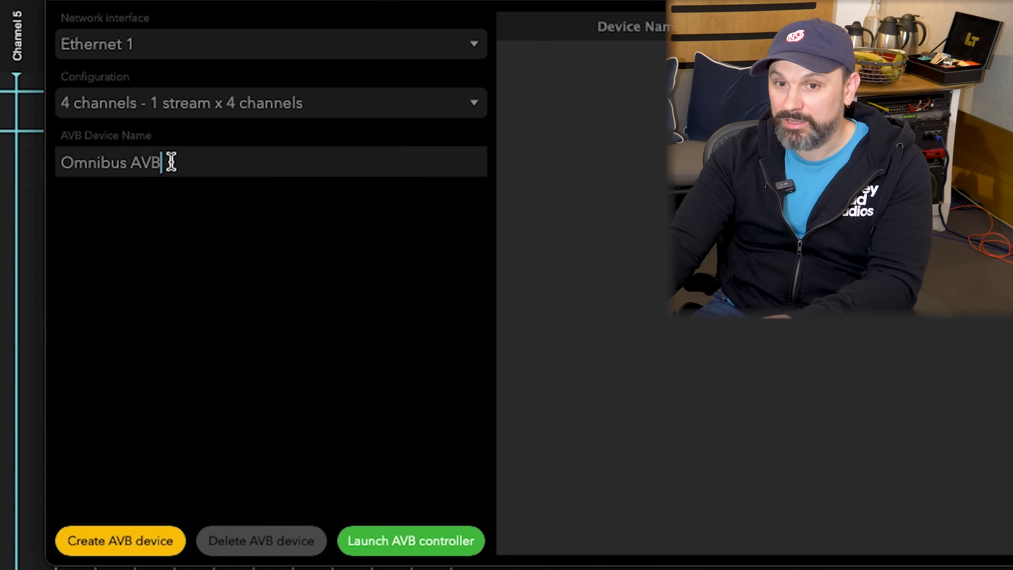
left_click(171, 162)
type("MAc pro")
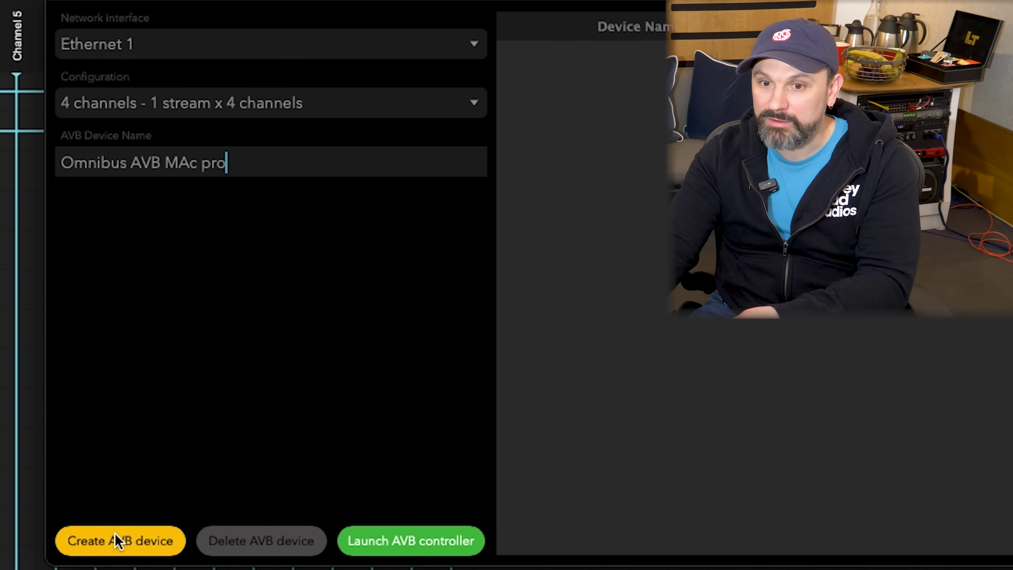
left_click(162, 542)
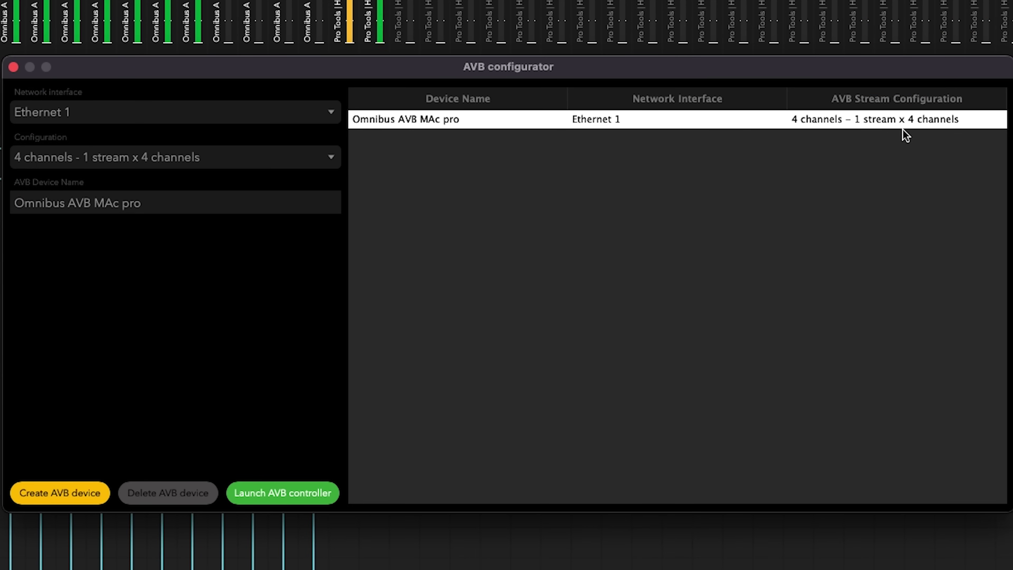
left_click(13, 67)
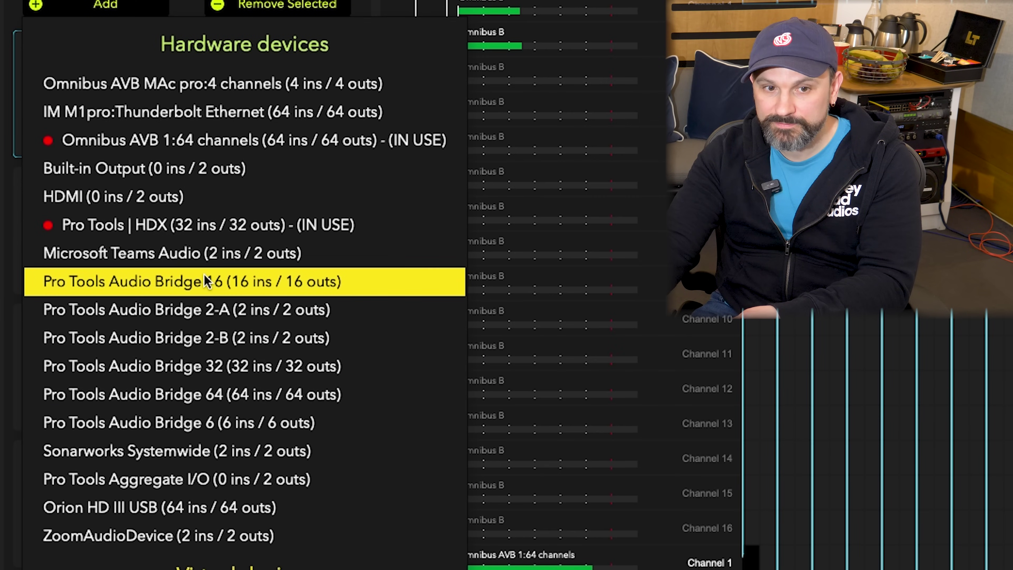
left_click(195, 85)
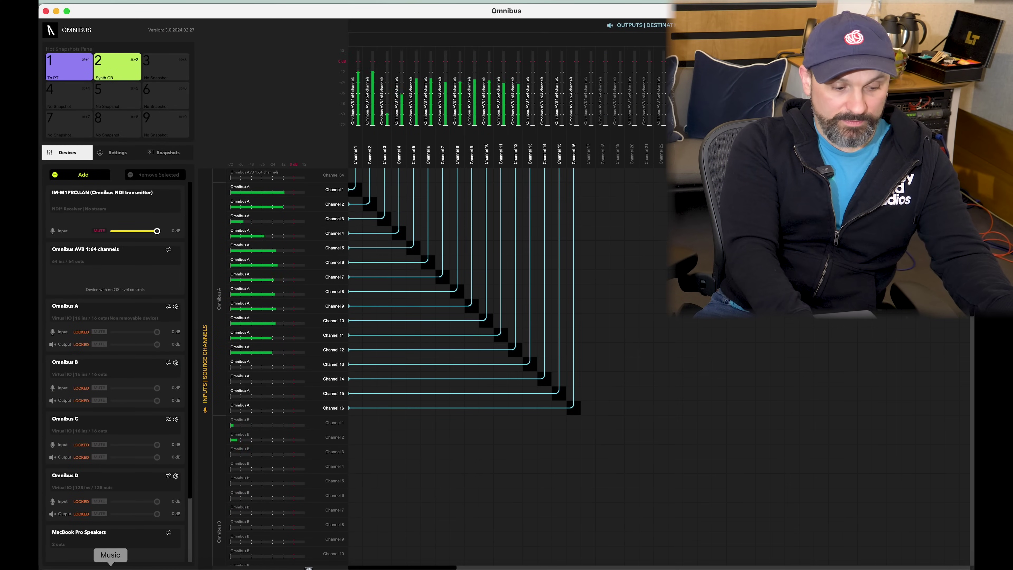
Step: Check what the Music app is playing on the second computer and minimize its window
left_click(111, 566)
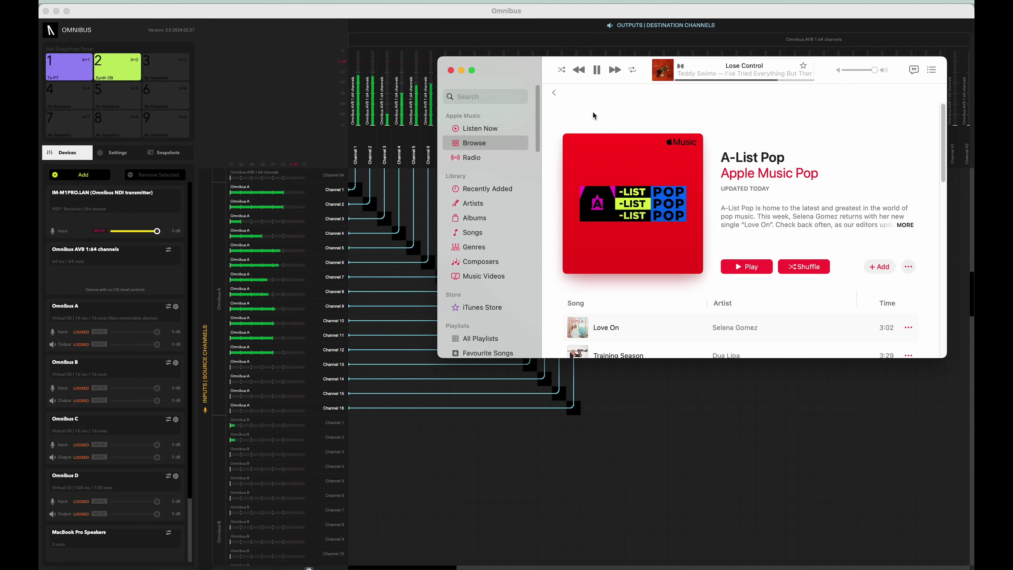
left_click(462, 72)
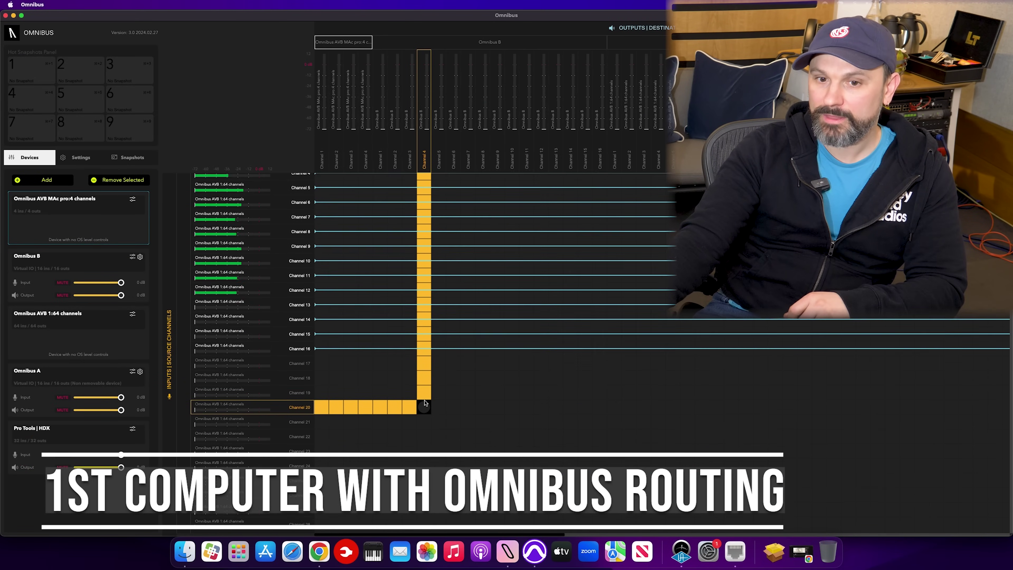
Step: On the first computer, disconnect Omnibus B channels 1 and 2 from Pro Tools | HDX output channels 1 and 2
scroll(463, 336, "down", 2)
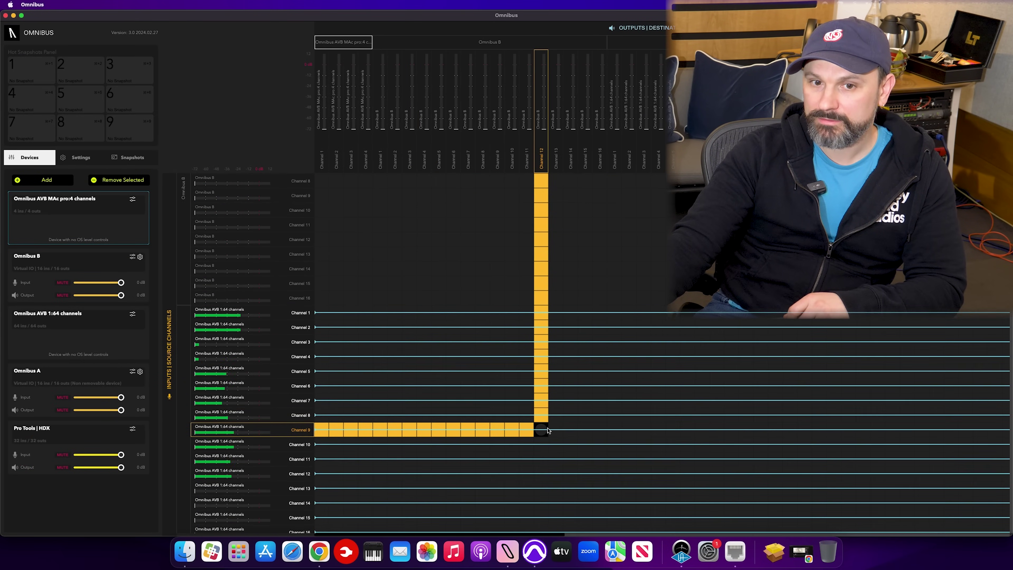
scroll(575, 427, "up", 5)
scroll(575, 427, "right", 10)
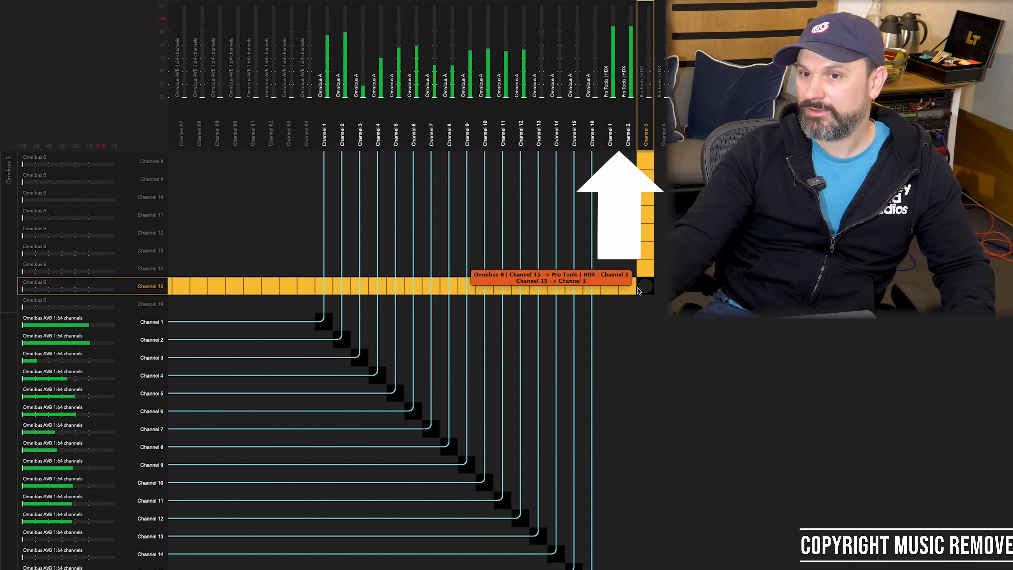
scroll(627, 391, "up", 5)
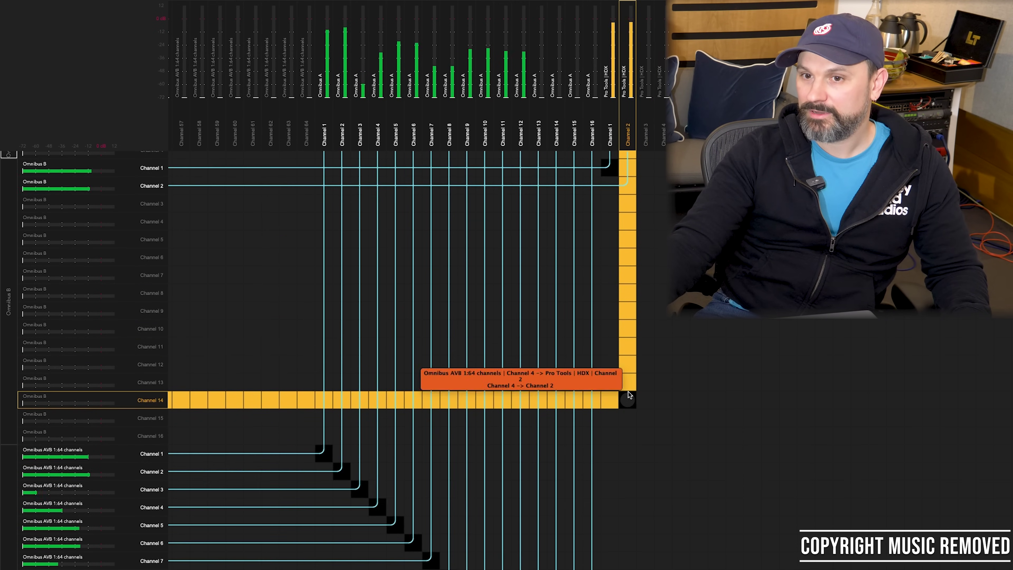
scroll(629, 391, "up", 3)
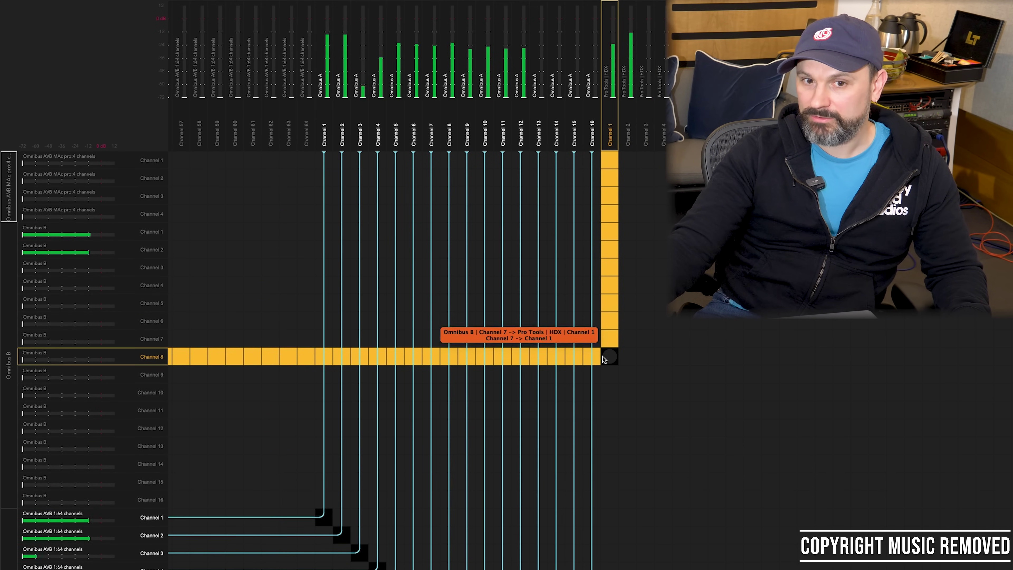
Step: Route Omnibus AVB 1:64 channels 1 and 2 to Pro Tools | HDX output channels 1 and 2
scroll(603, 356, "down", 10)
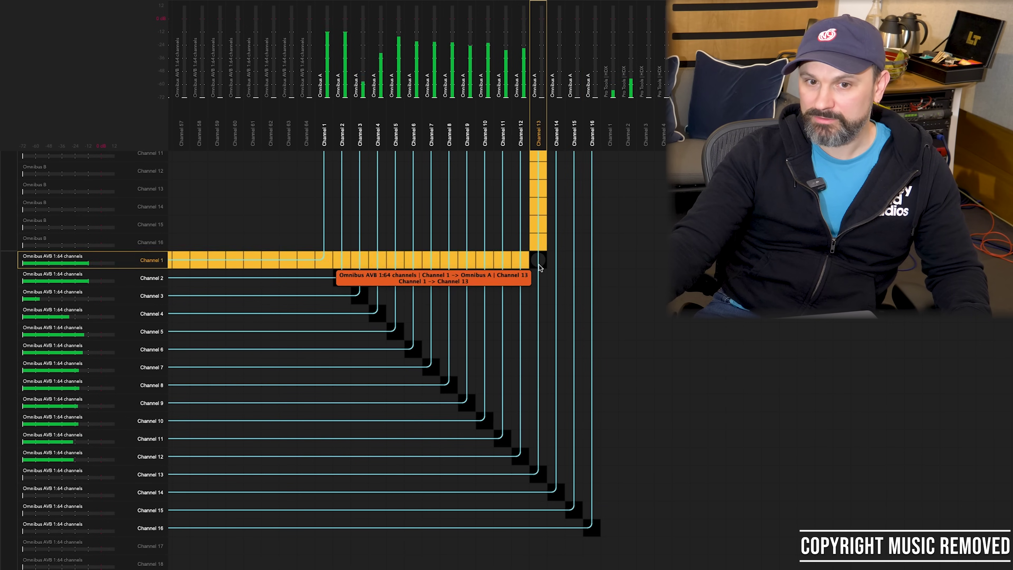
left_click(611, 263)
left_click(625, 276)
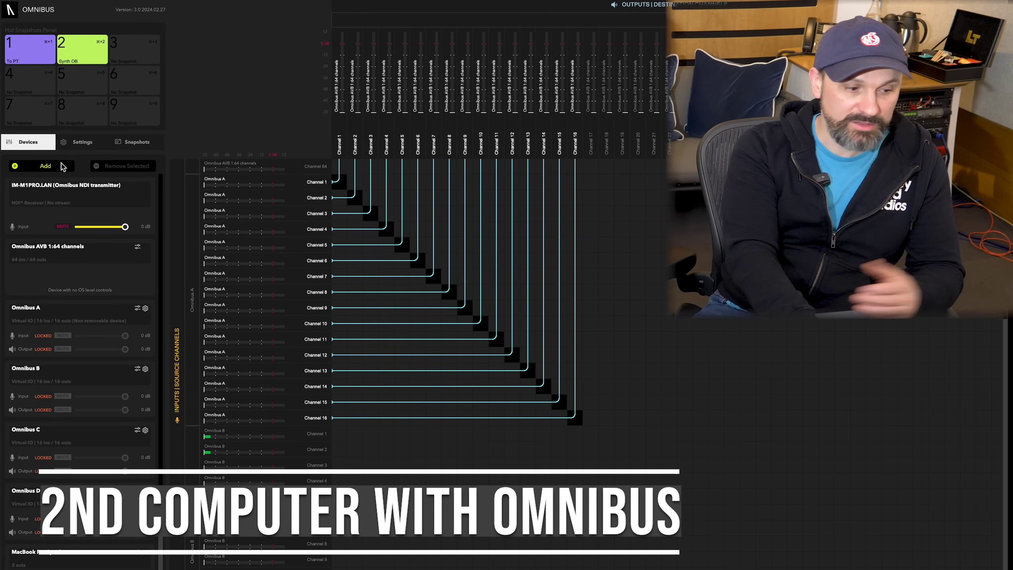
Step: Add an NDI transmitter to the device list on the second computer
left_click(45, 166)
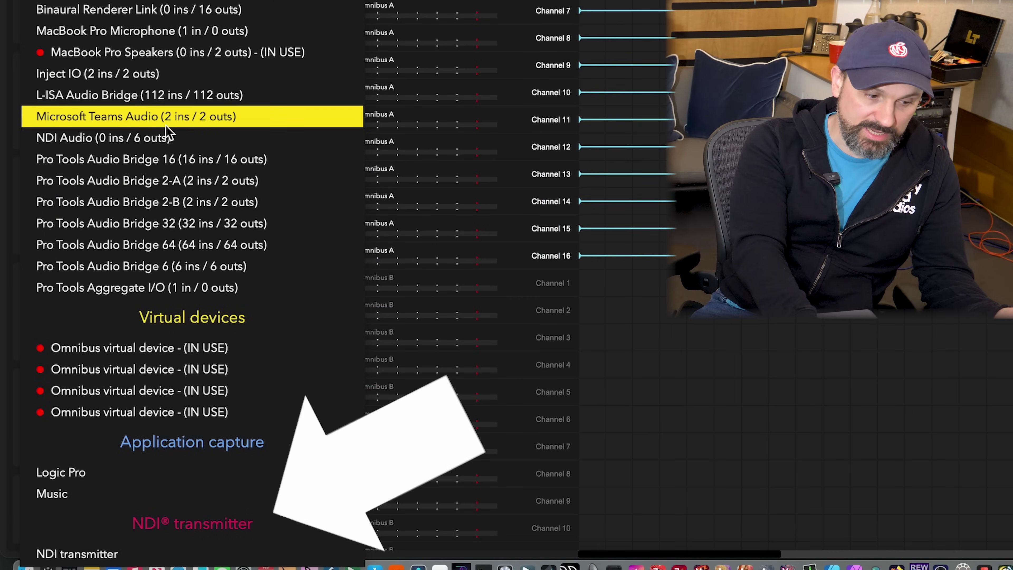
left_click(150, 554)
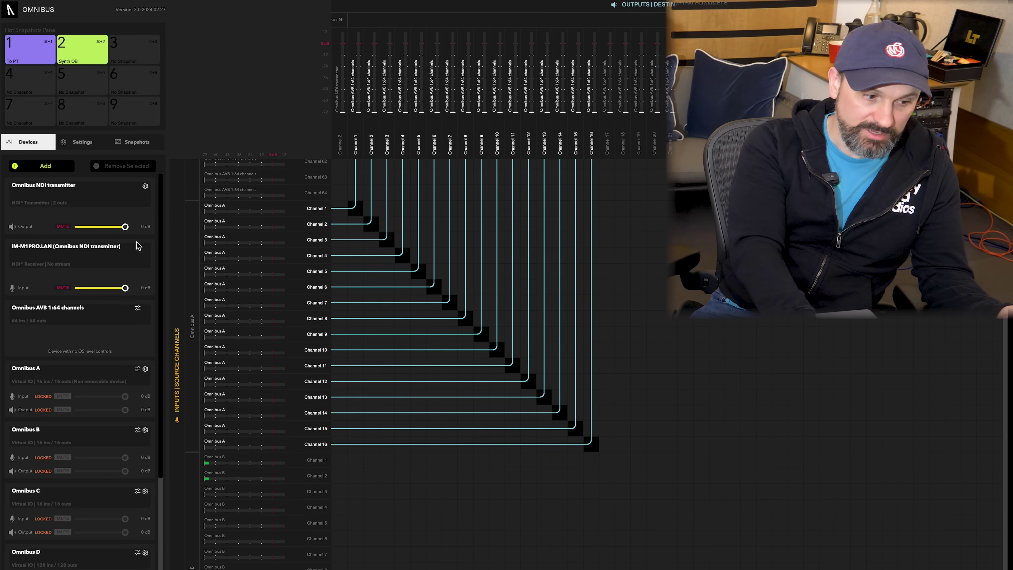
Step: Open the Omnibus NDI transmitter's settings and review its I/O channel and buffer size options
left_click(146, 186)
left_click(412, 349)
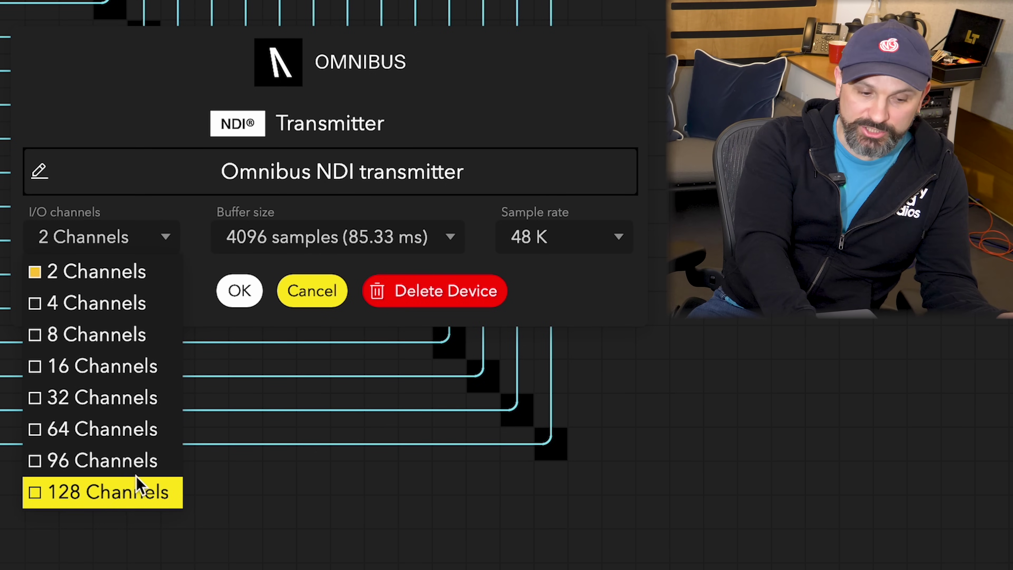
left_click(340, 237)
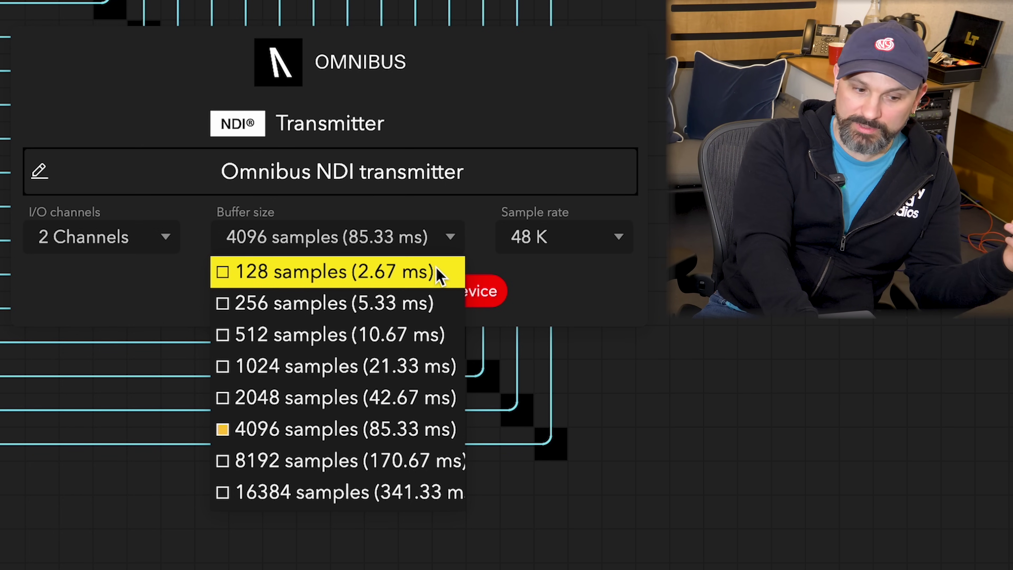
left_click(512, 162)
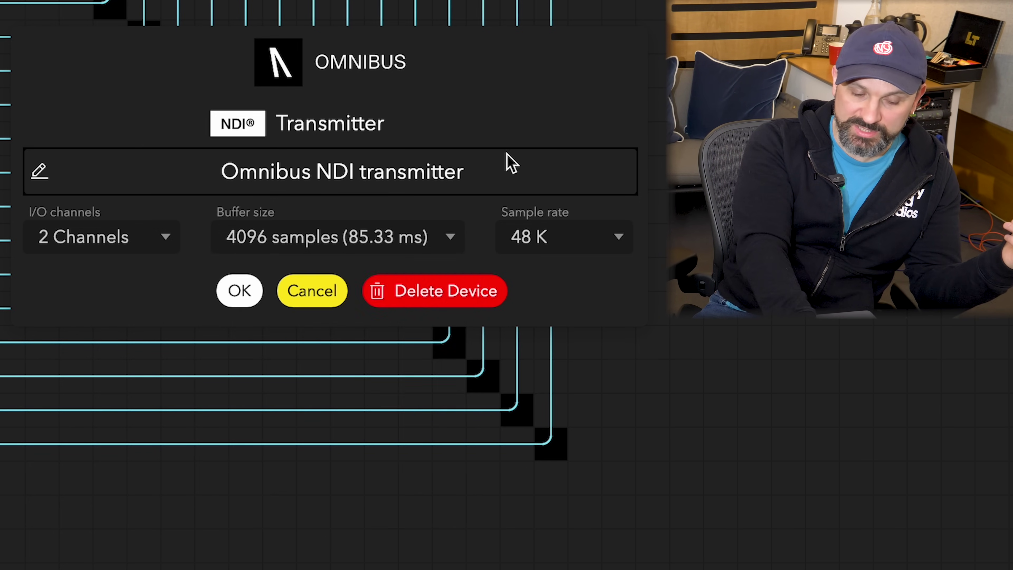